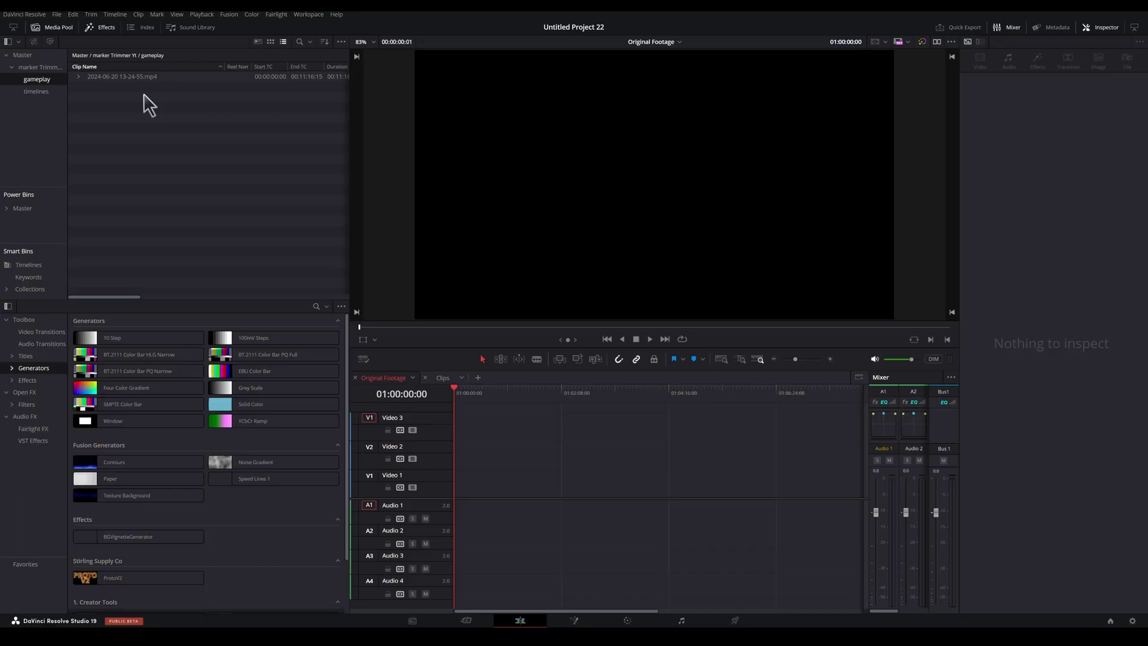
# Expand the recording's markers in the media pool and view the Marker Trimmer marker-type dropdown.
pyautogui.click(77, 76)
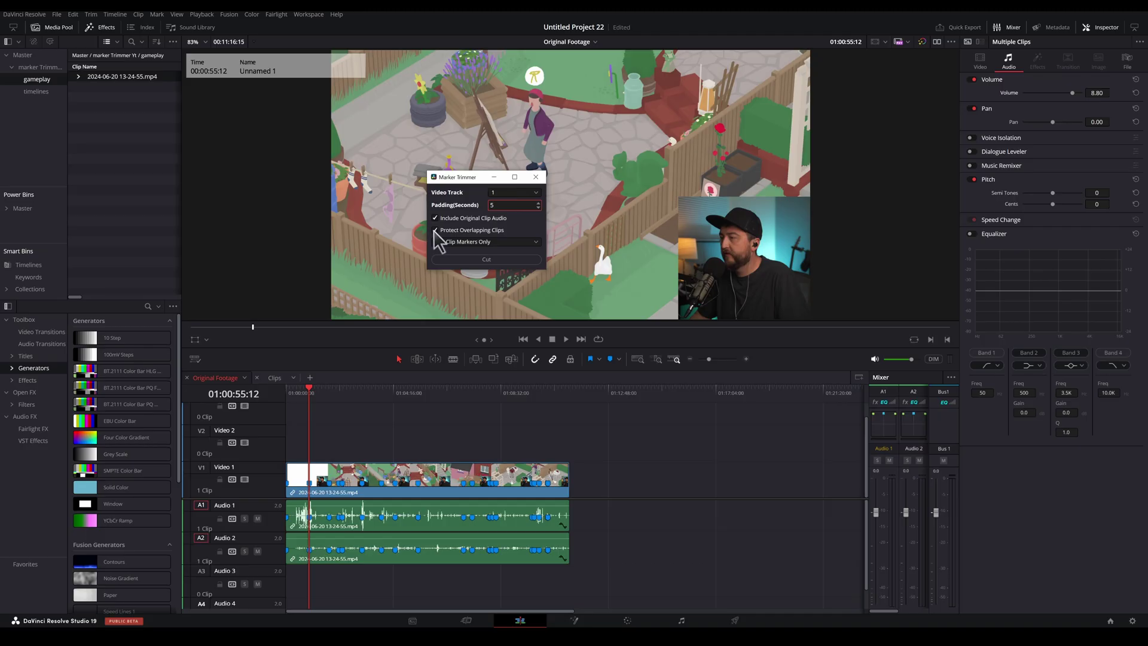
pyautogui.click(513, 243)
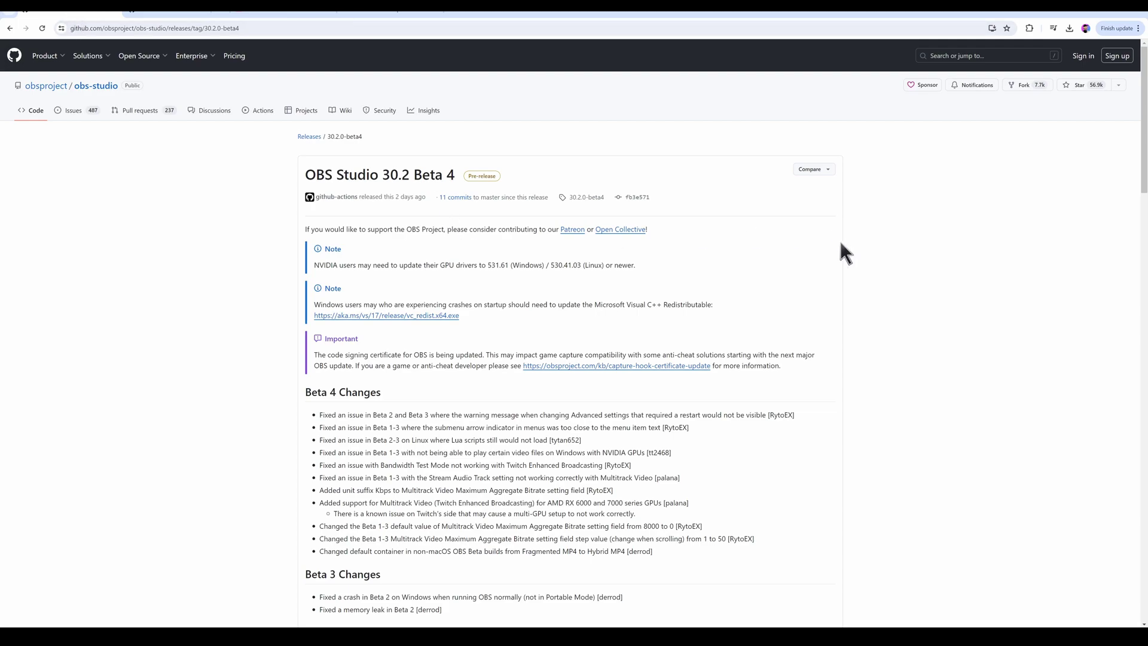
# Scroll the OBS 30.2 Beta 4 release notes down to the 30.2 Changes section.
pyautogui.scroll(-20, 838, 239)
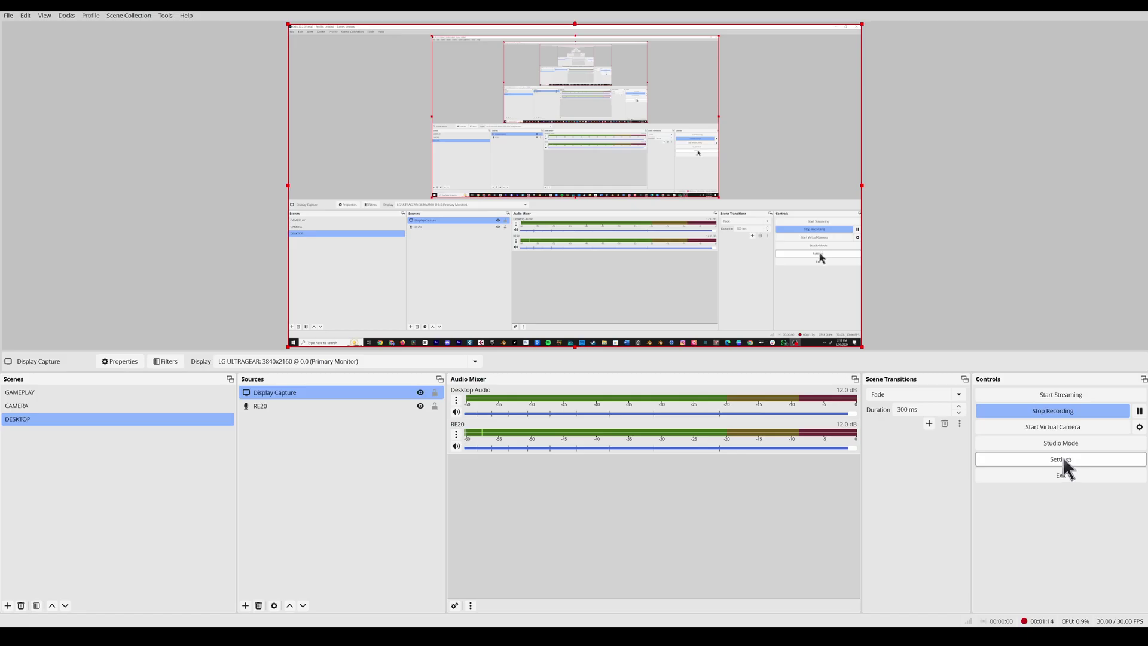
# Check that the recording format is Hybrid MP4 (BETA), then review the Hotkeys page.
pyautogui.click(1061, 458)
pyautogui.click(399, 212)
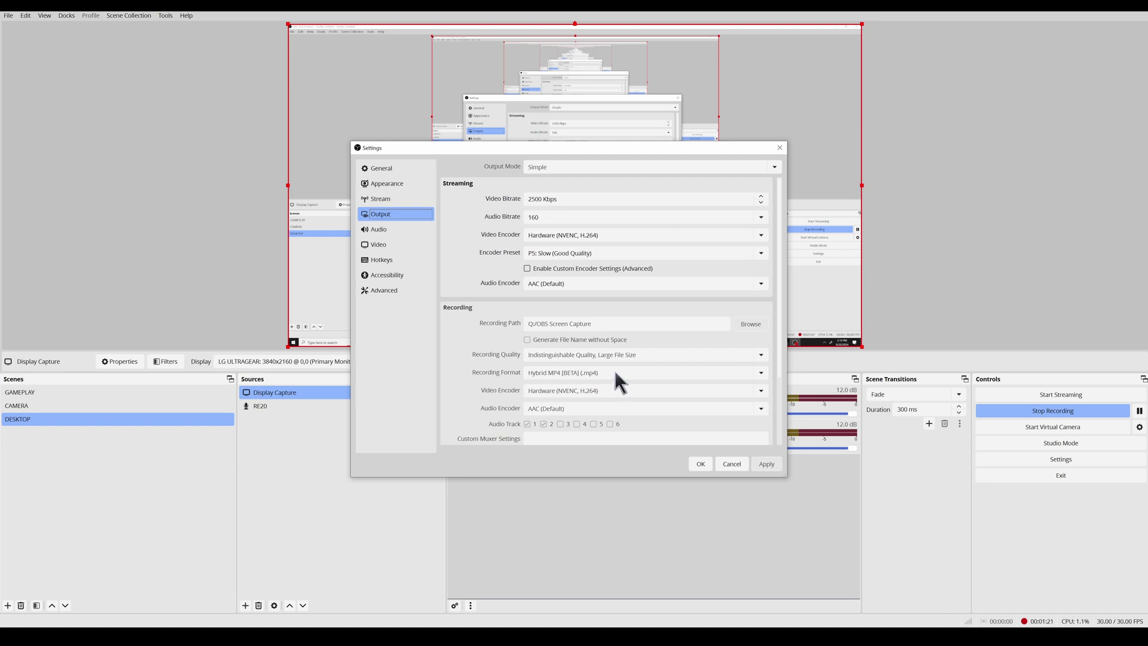
pyautogui.click(419, 260)
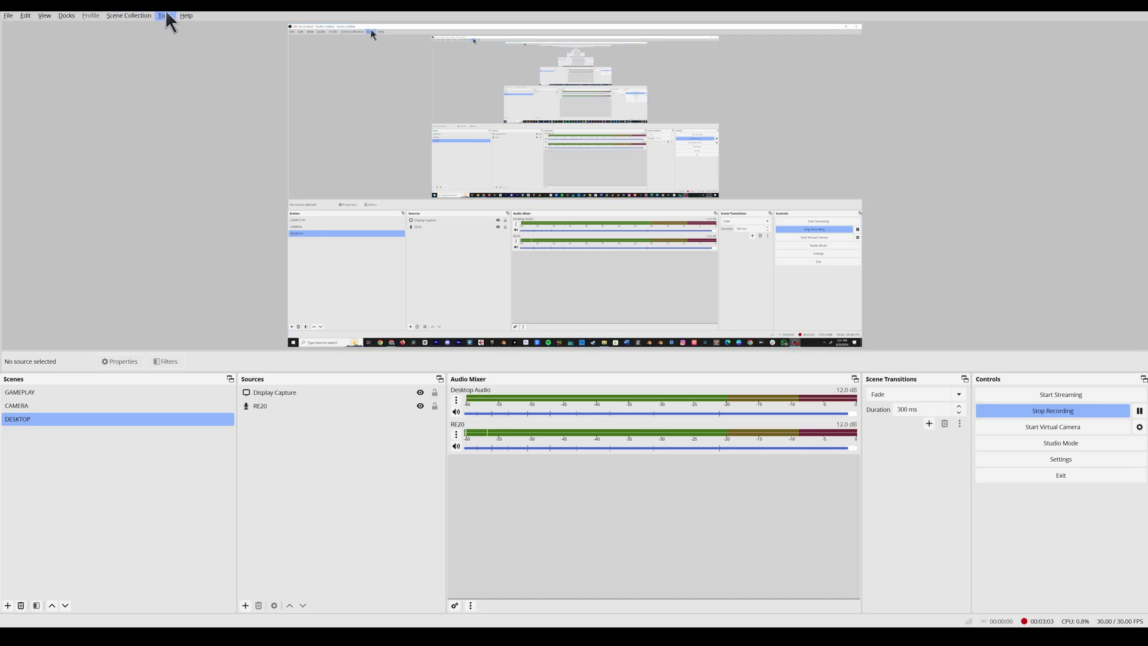
# Add three chapter hotkeys named Gameplay Highlight, Donation and Raid.
pyautogui.click(167, 15)
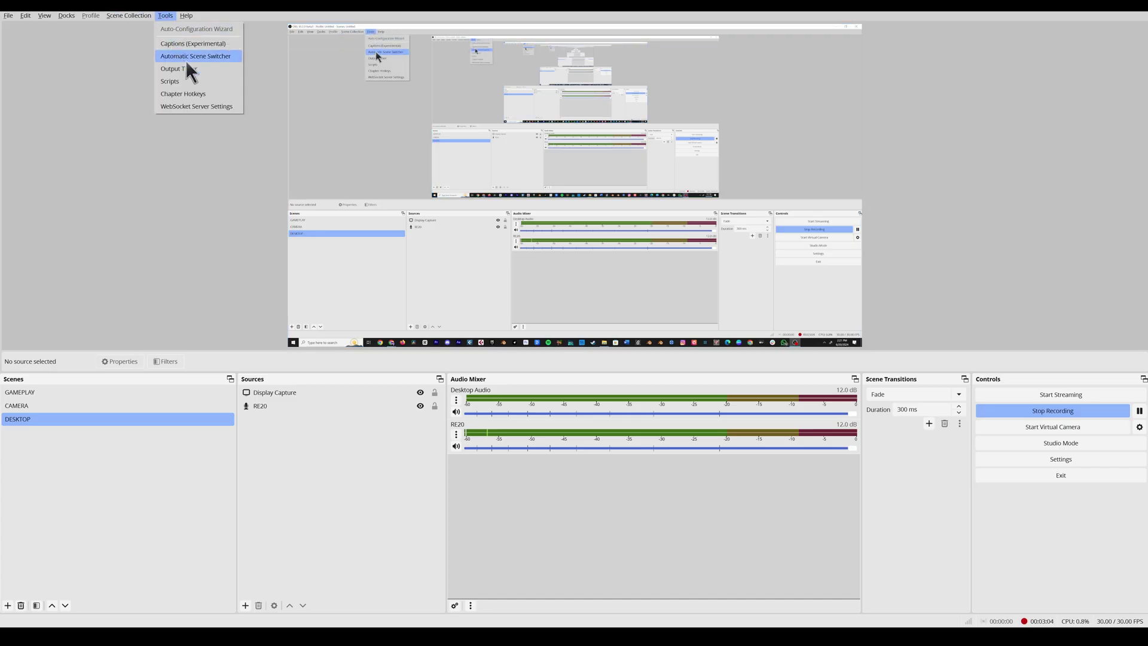
pyautogui.click(216, 98)
pyautogui.click(497, 364)
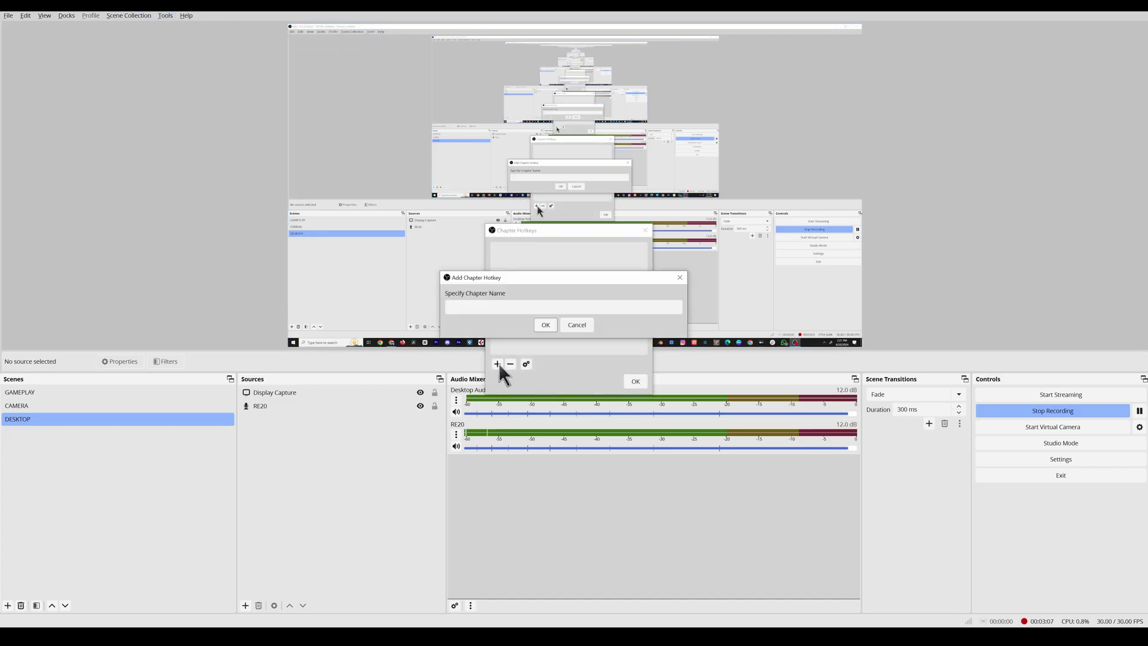
pyautogui.write('Gameplay Highlight')
pyautogui.click(545, 325)
pyautogui.click(498, 363)
pyautogui.write('Donation')
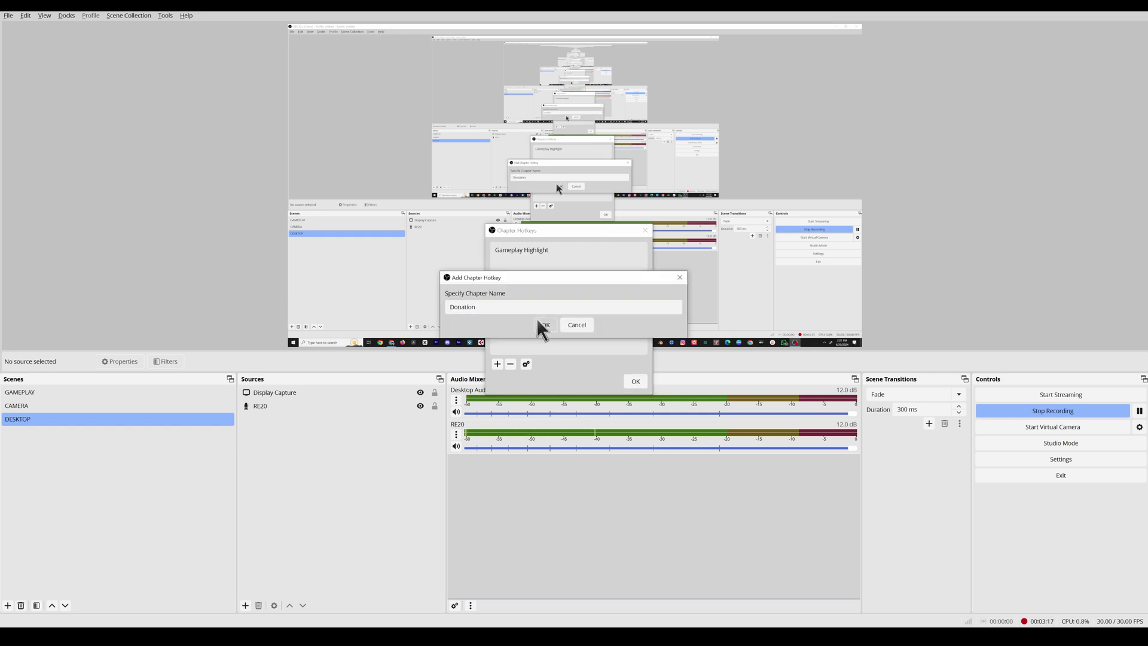
pyautogui.click(544, 325)
pyautogui.click(497, 363)
pyautogui.write('Raid')
pyautogui.click(545, 325)
pyautogui.click(635, 381)
# Assign a key to the Gameplay Highlight chapter marker in Hotkeys settings.
pyautogui.click(1061, 458)
pyautogui.click(382, 259)
pyautogui.scroll(-10, 604, 311)
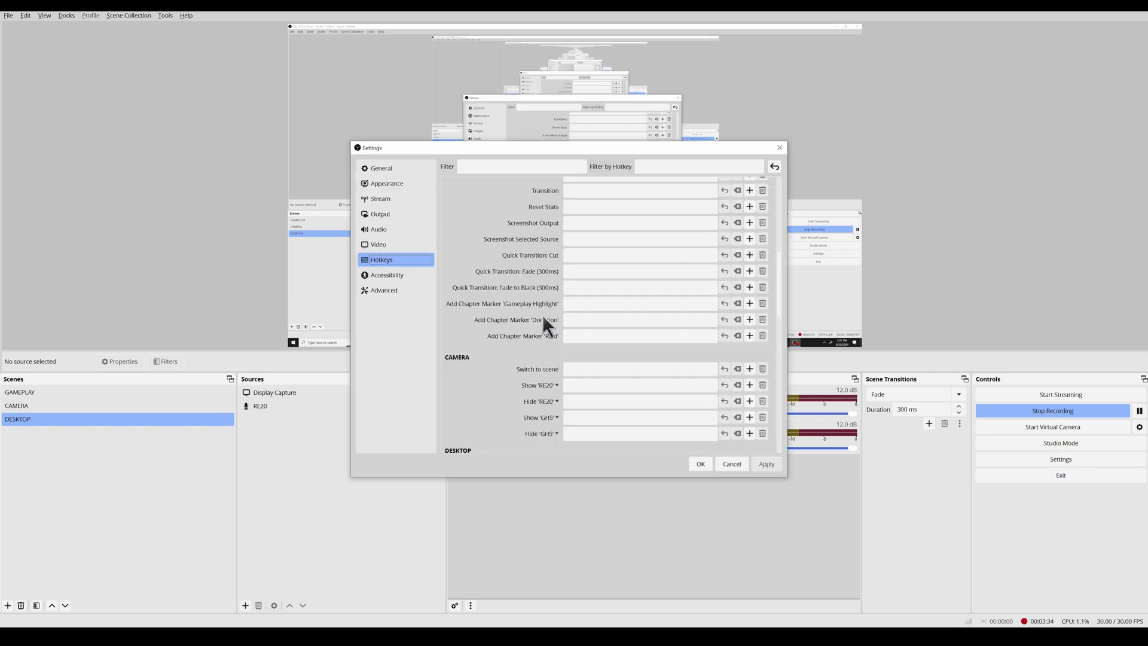
pyautogui.click(573, 308)
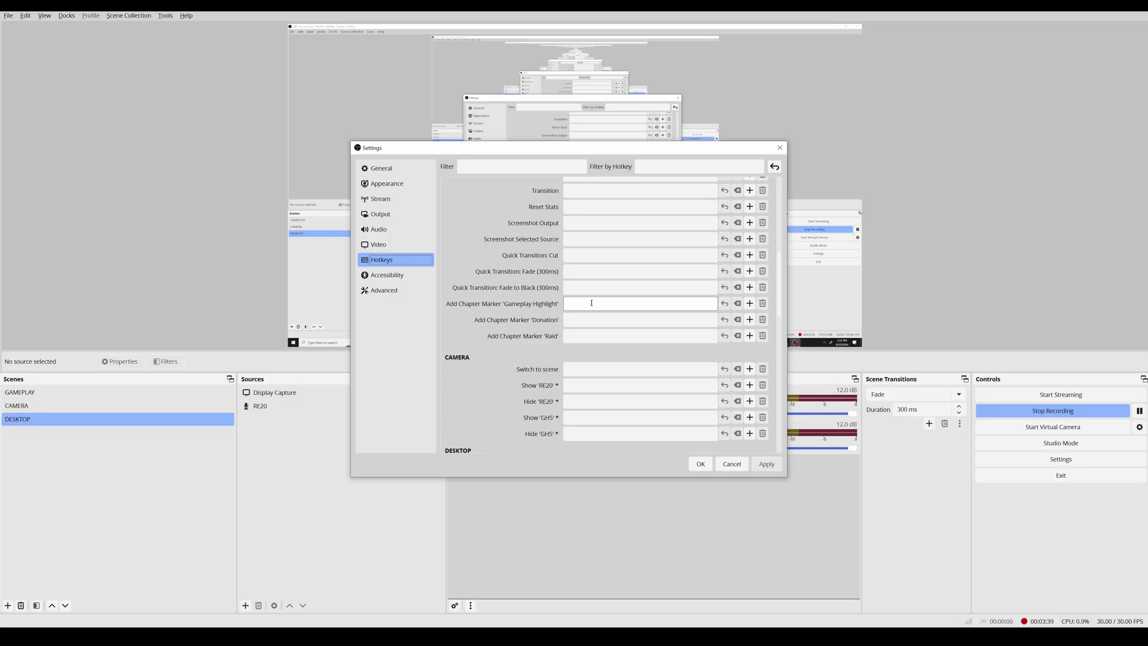
pyautogui.click(566, 304)
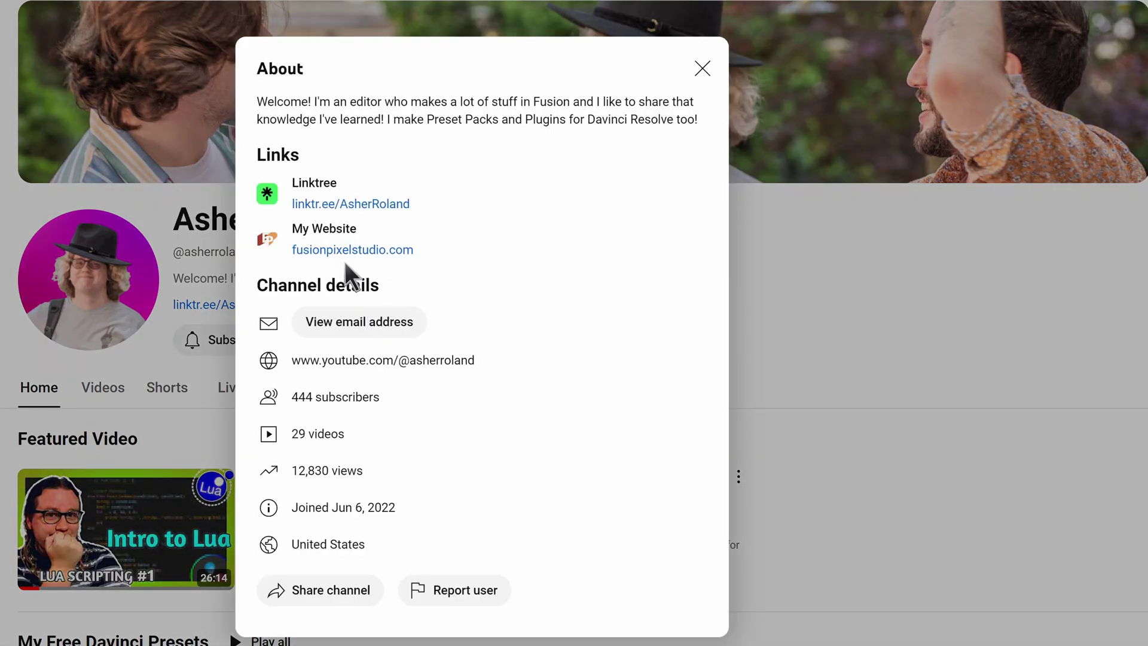
# Find the free Flow Trimmer LITE script in the Fusion Pixel Studio shop and add it to the cart.
pyautogui.click(392, 252)
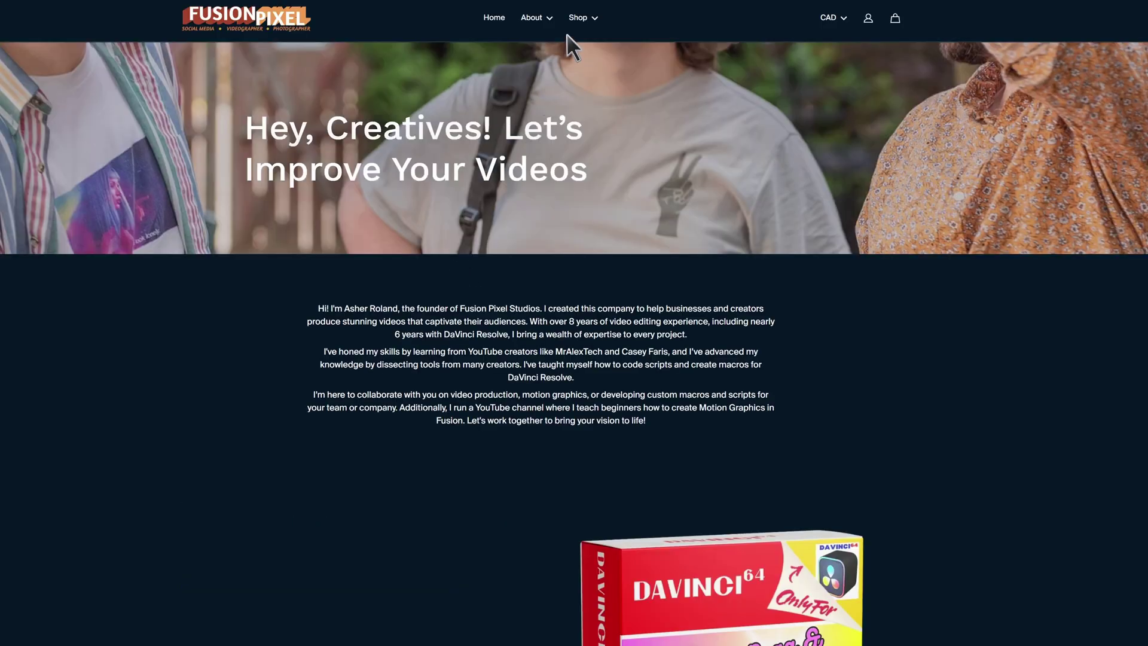
pyautogui.click(578, 18)
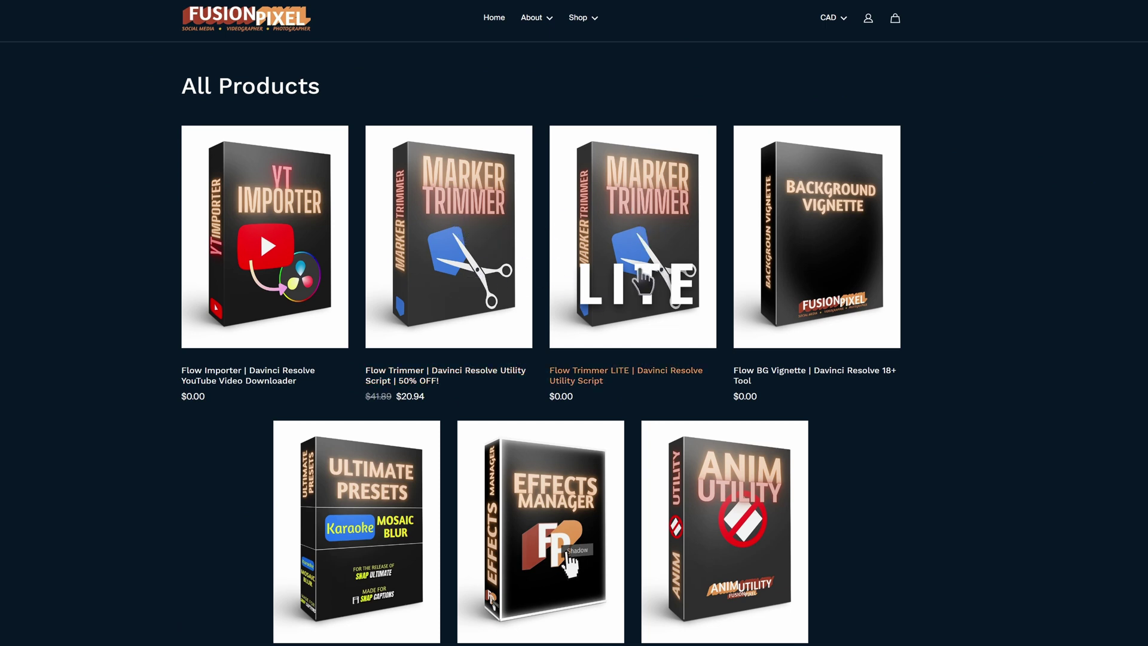
pyautogui.click(644, 281)
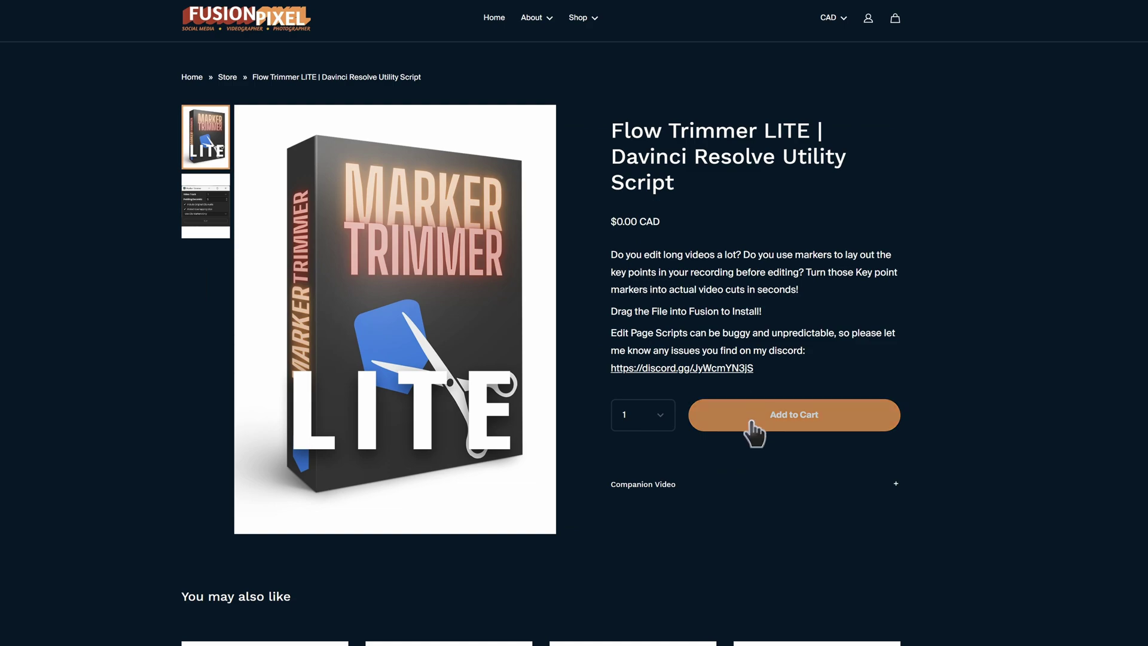
pyautogui.click(308, 15)
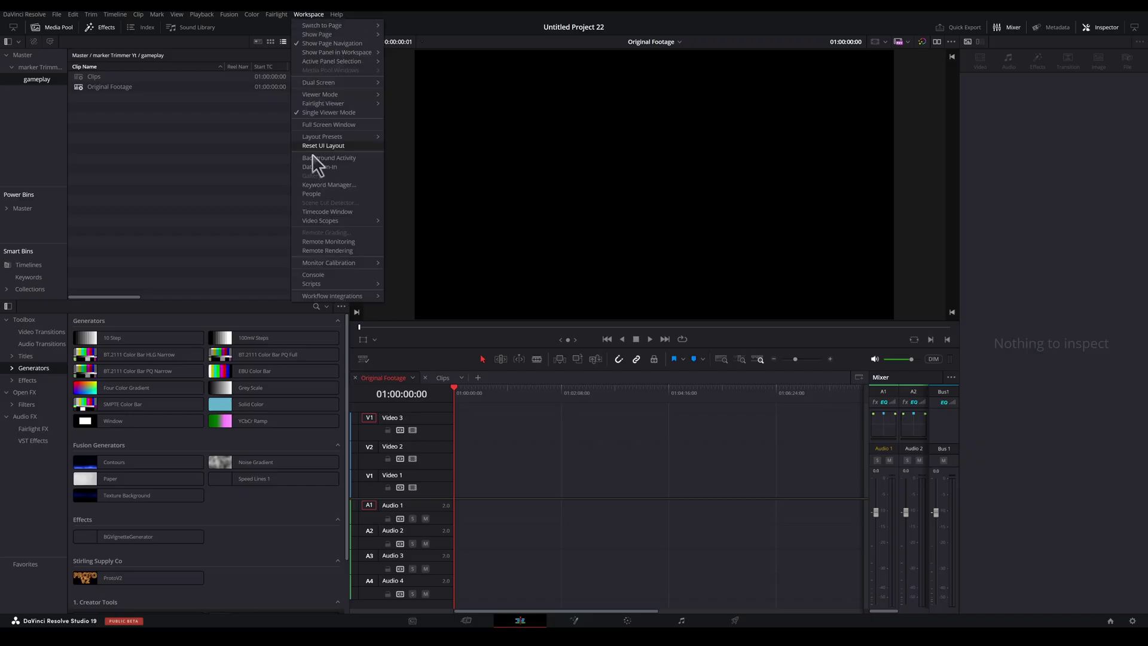
# Install Marker Trimmer Lite.lua through the Console, then drag the recorded mp4 into the media pool.
pyautogui.click(348, 275)
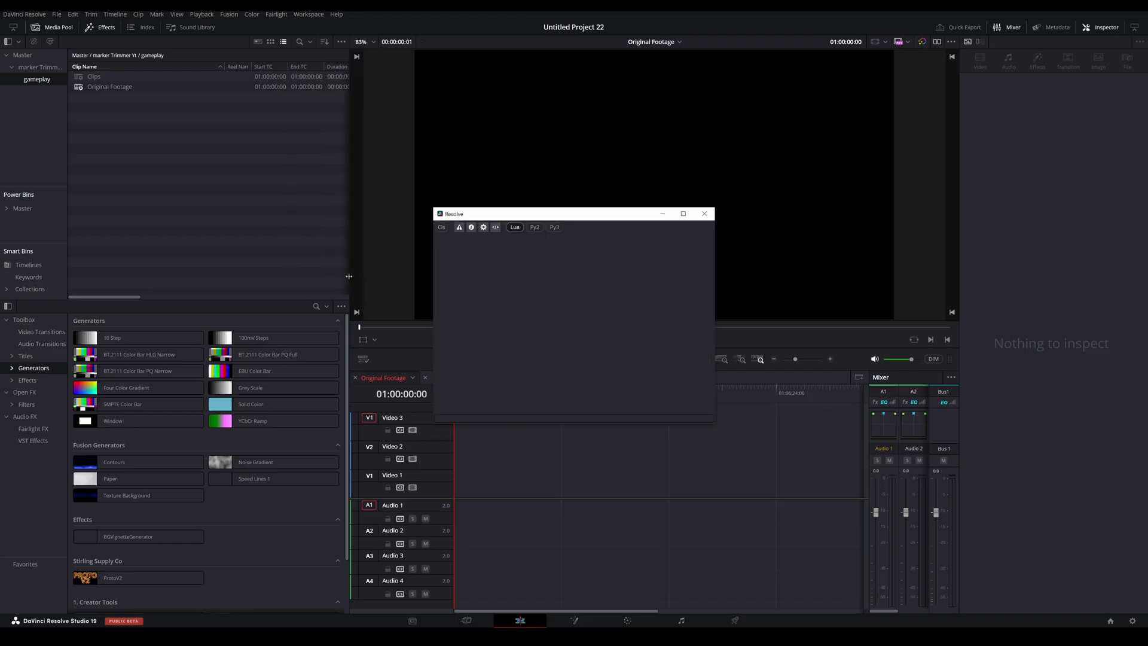
pyautogui.hotkey('alt', 'Tab')
pyautogui.moveTo(143, 480); pyautogui.dragTo(644, 300)
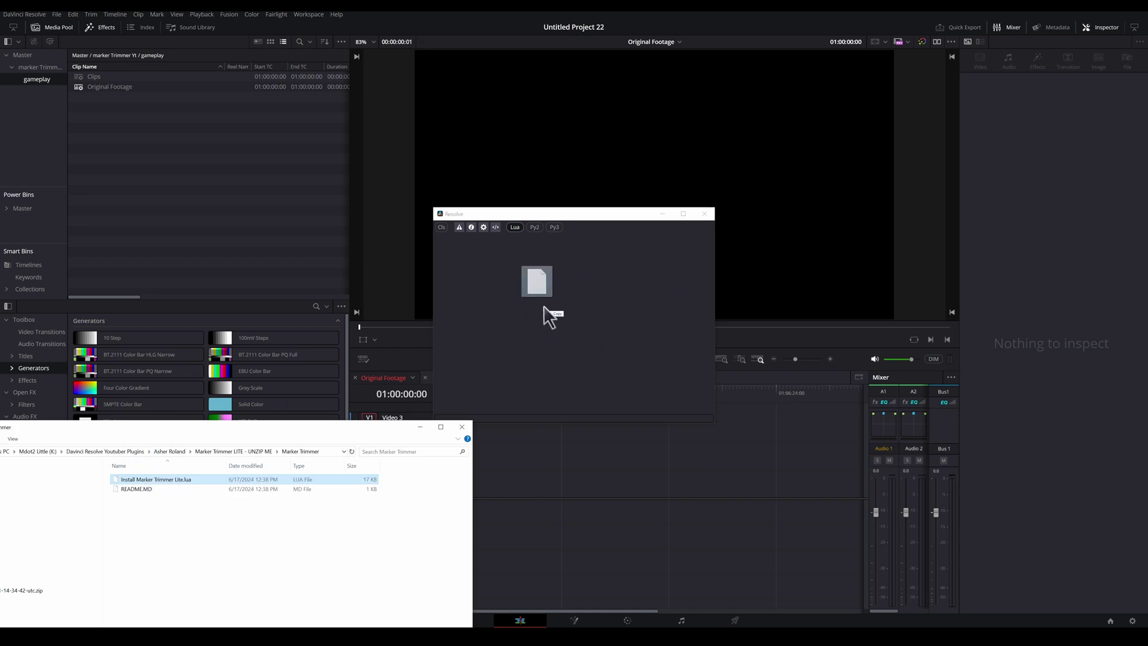
pyautogui.moveTo(543, 306); pyautogui.dragTo(544, 306)
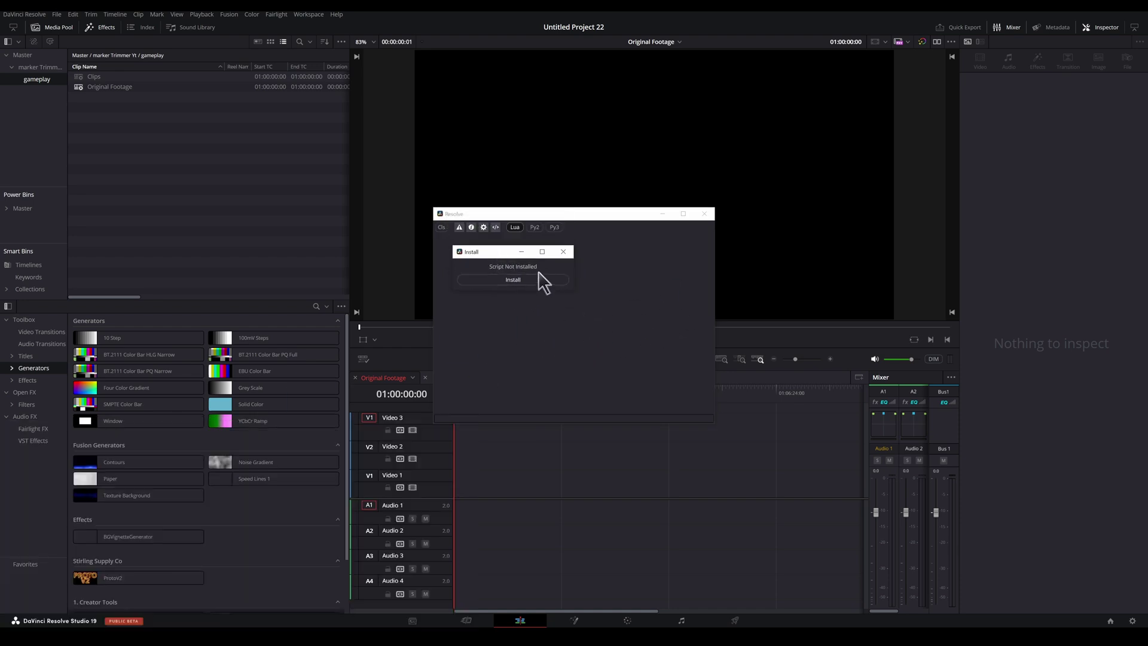
pyautogui.click(535, 280)
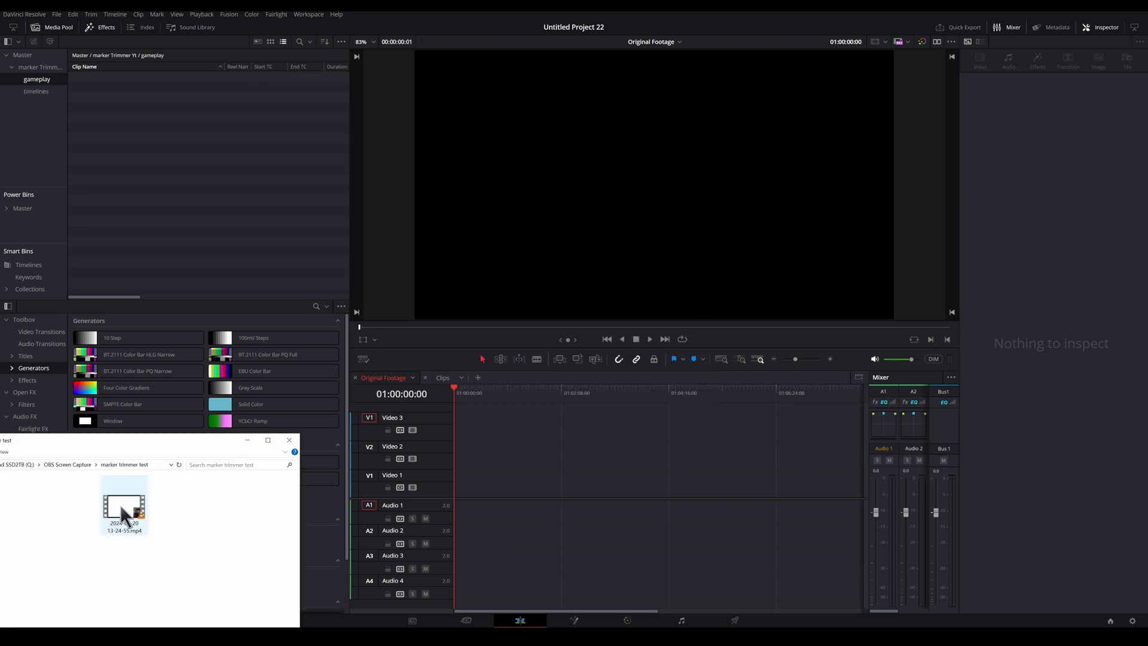
pyautogui.moveTo(124, 515); pyautogui.dragTo(145, 116)
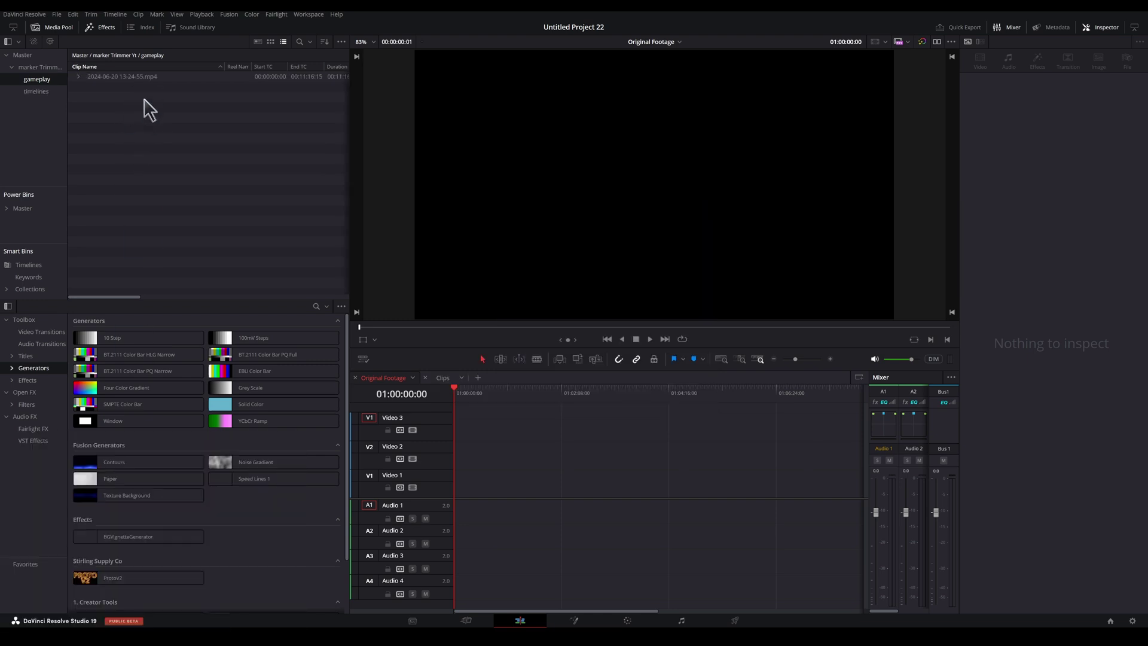
pyautogui.click(78, 77)
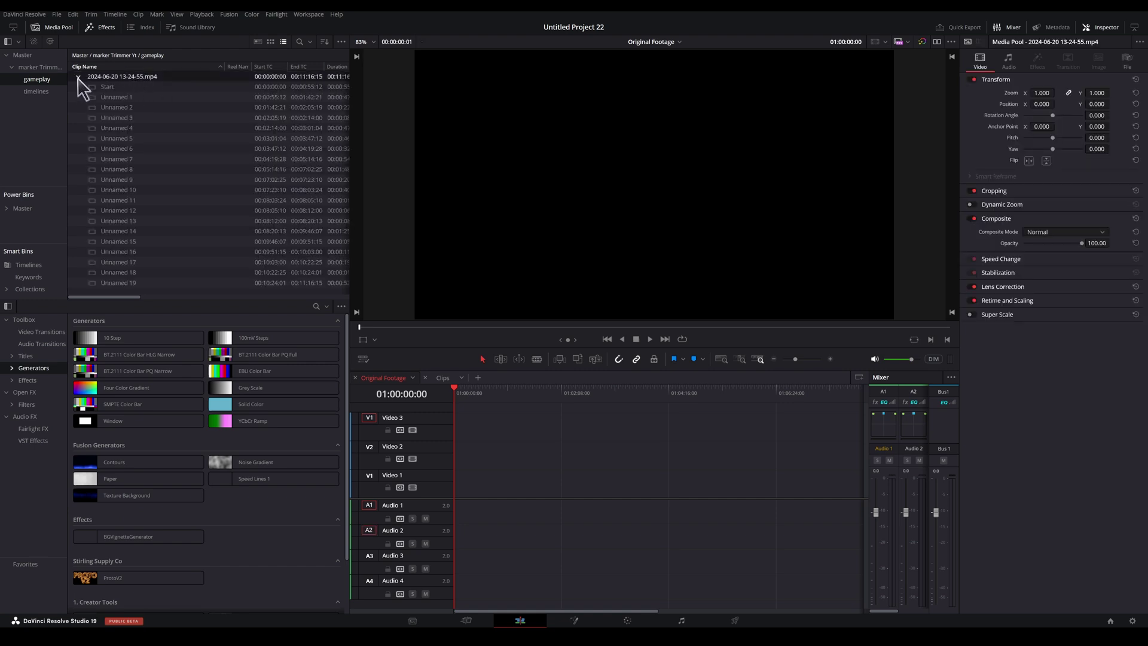
pyautogui.click(78, 77)
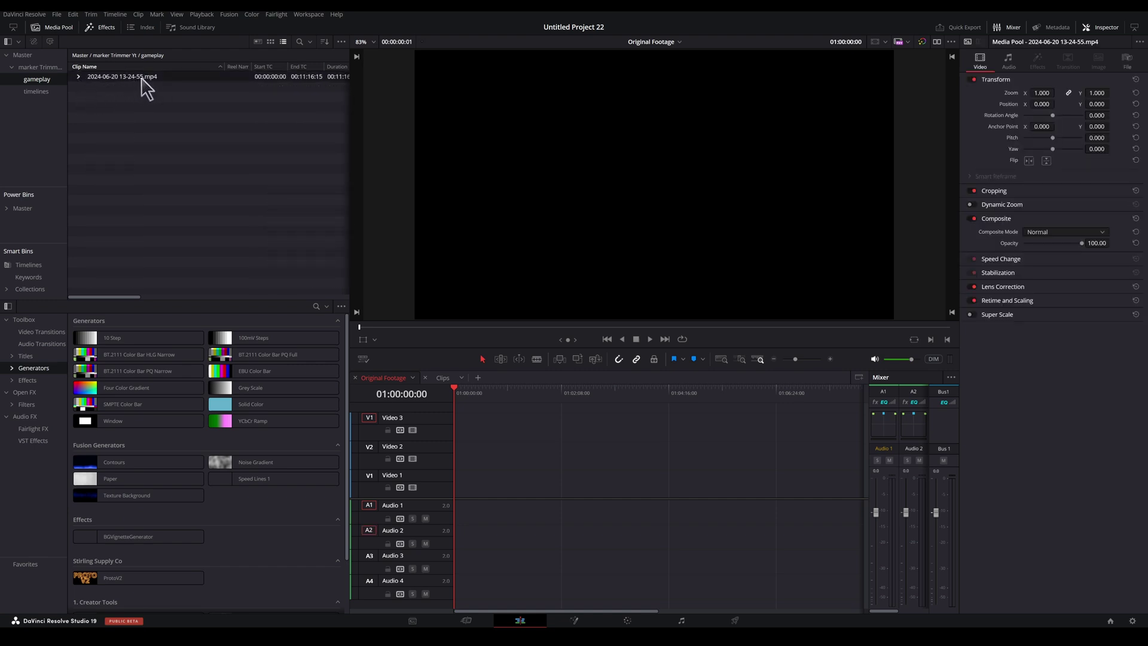
pyautogui.moveTo(272, 187); pyautogui.dragTo(473, 473)
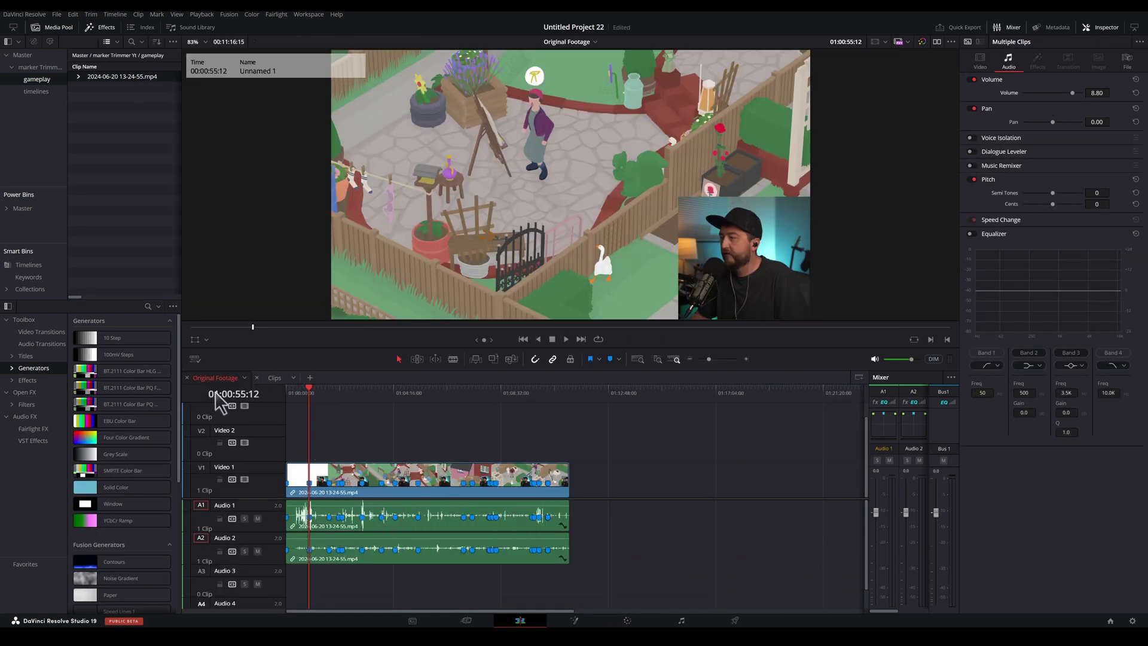
# Run Marker Trimmer Lite with 5-second padding and original audio to cut 19 marker clips.
pyautogui.click(304, 14)
pyautogui.moveTo(362, 284)
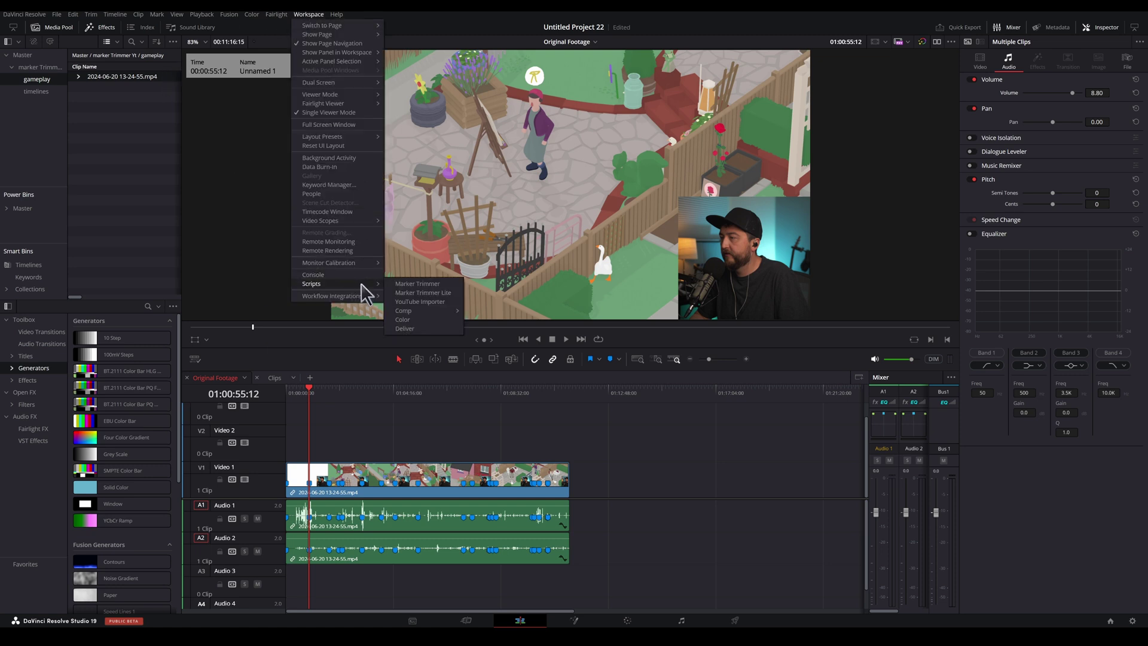
pyautogui.click(435, 292)
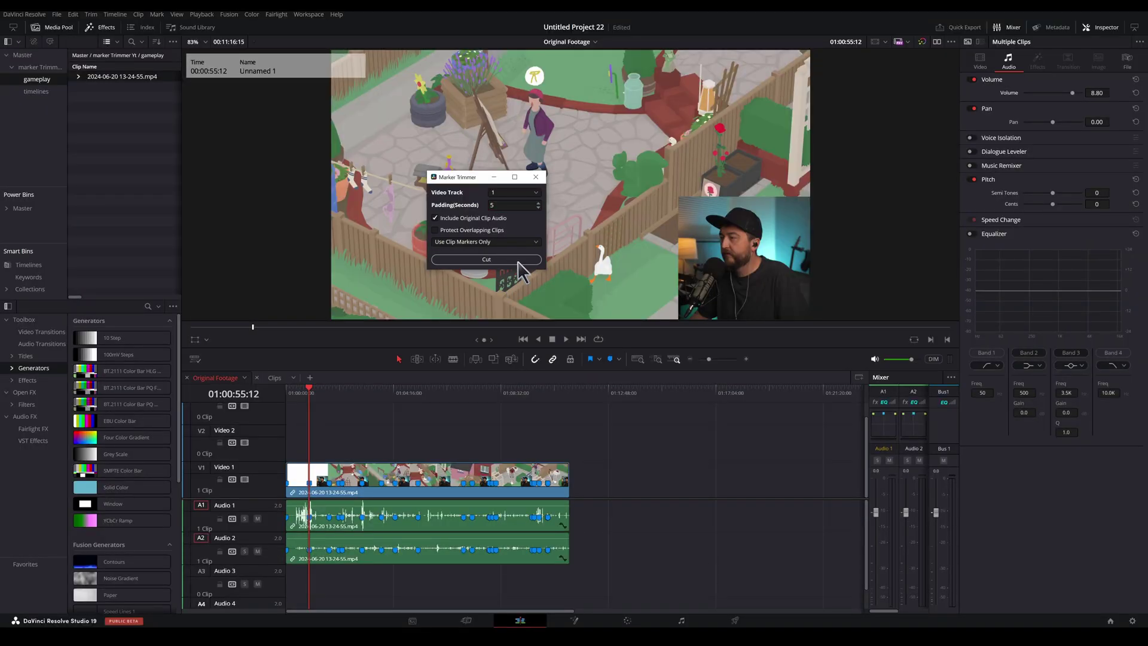
pyautogui.click(518, 261)
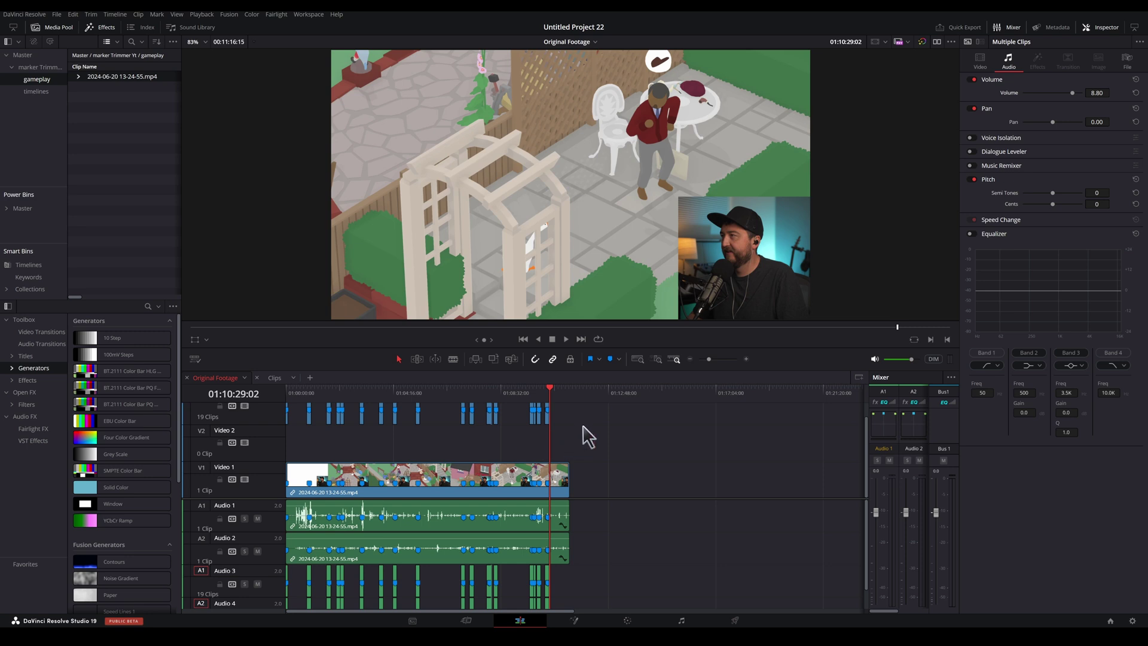
# Select the marker clips on the upper tracks and colour them Yellow.
pyautogui.moveTo(583, 425); pyautogui.dragTo(231, 441)
pyautogui.rightClick(343, 420)
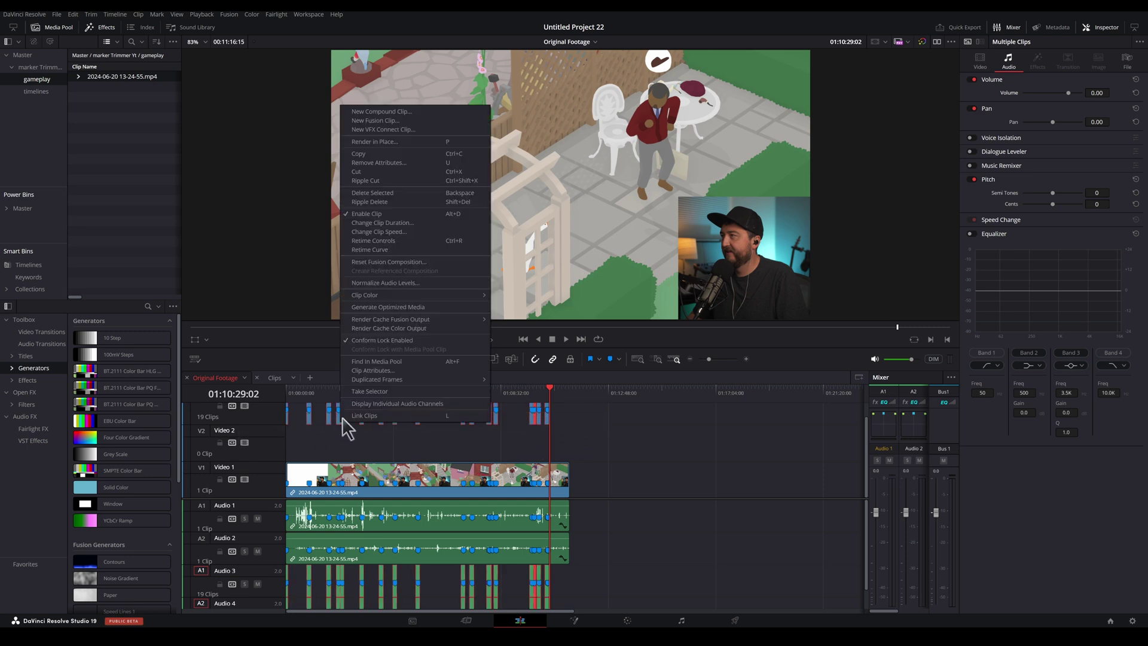
pyautogui.moveTo(442, 296)
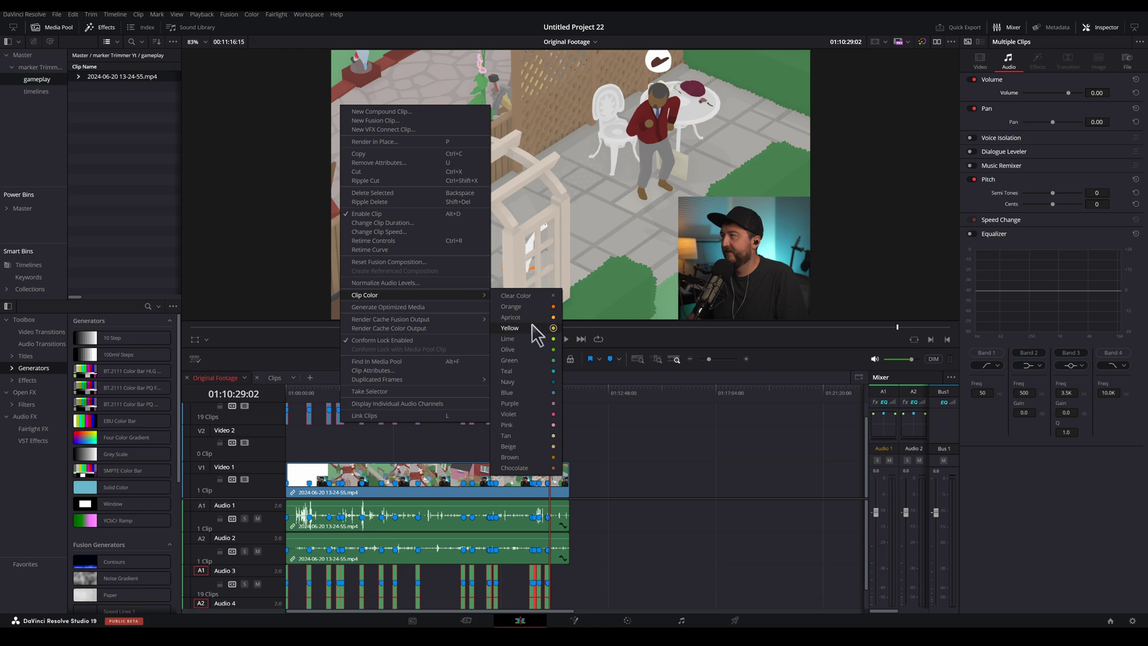
pyautogui.click(510, 327)
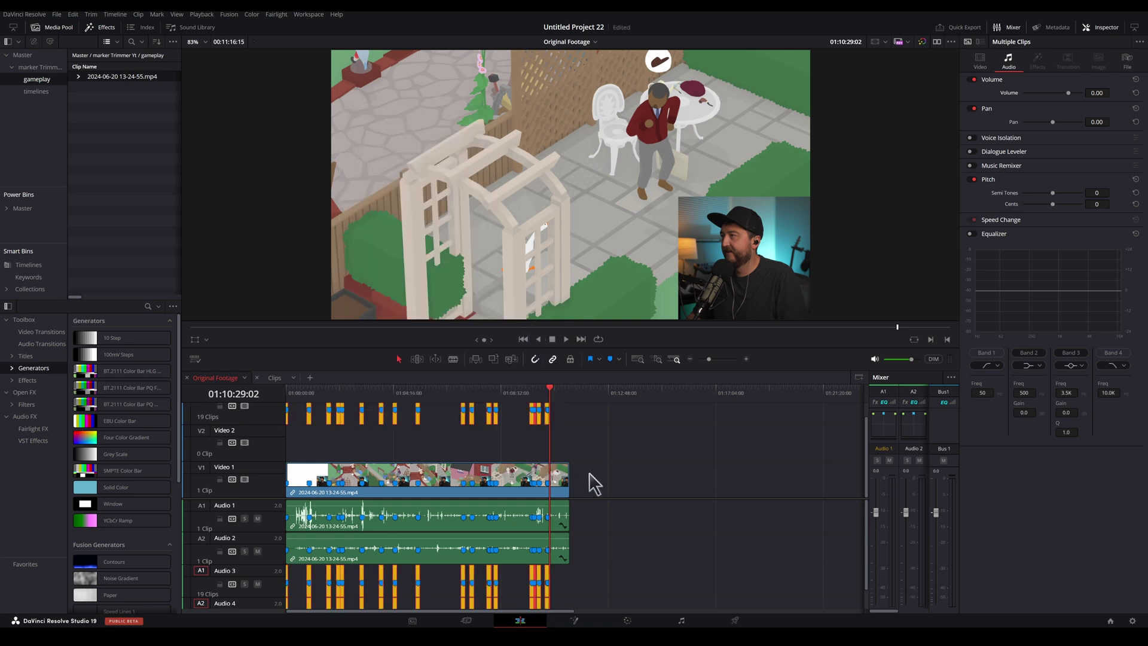
# Shift the yellow clips down and back, then cut them from the timeline.
pyautogui.hotkey('alt', 'Down')
pyautogui.hotkey('alt', 'Down')
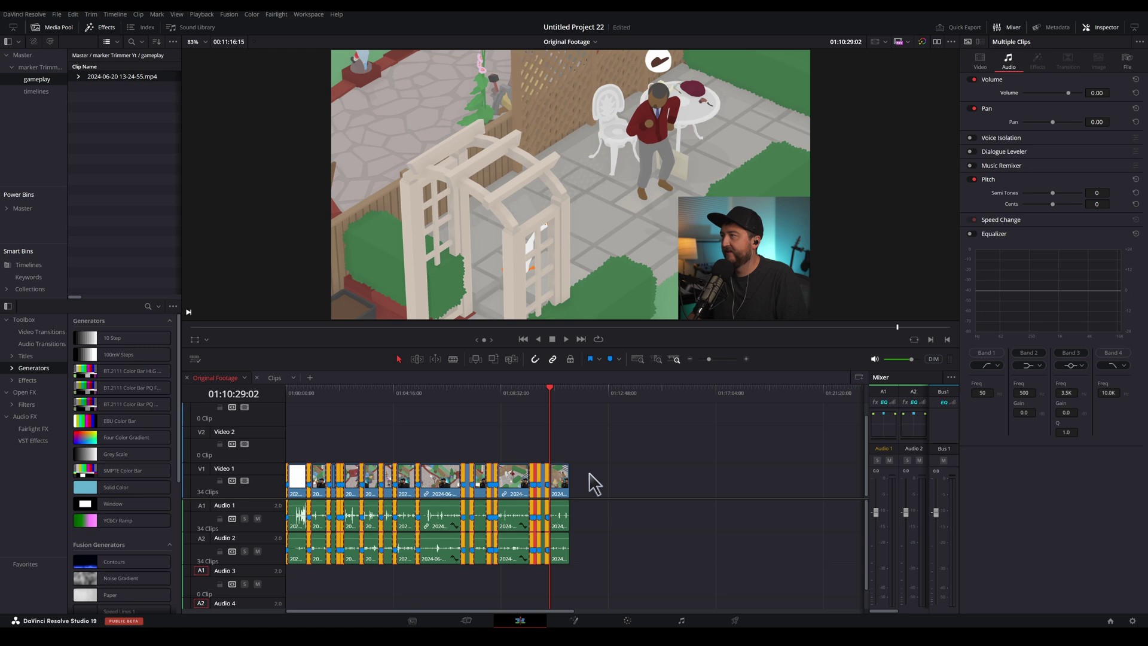
pyautogui.hotkey('ctrl', 'z')
pyautogui.hotkey('ctrl', 'z')
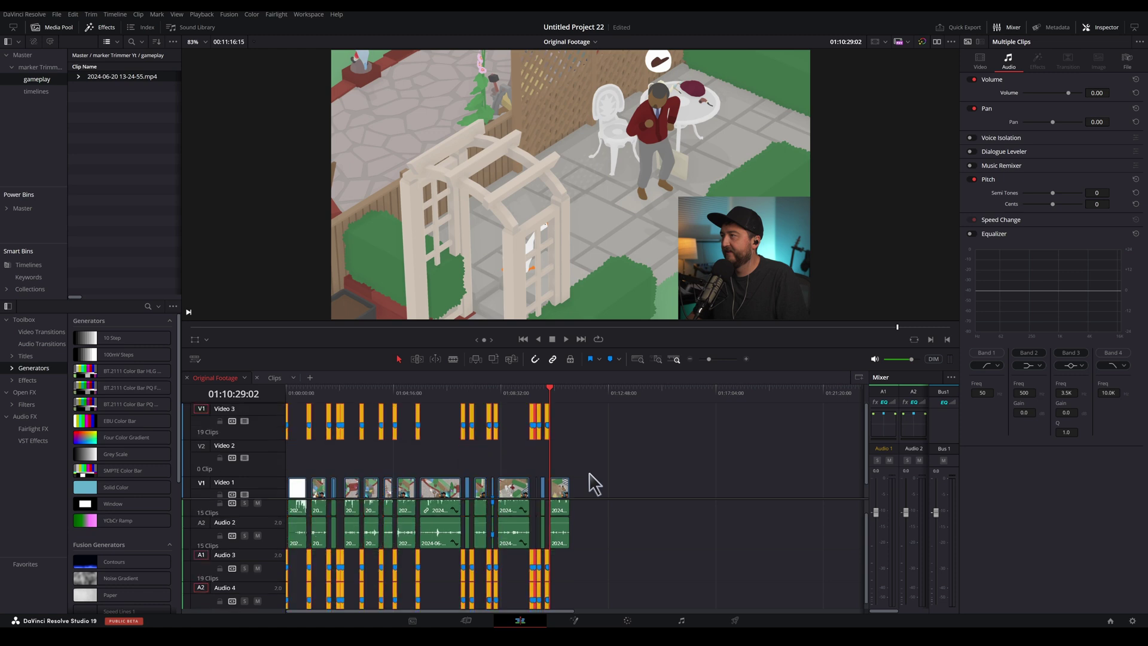
pyautogui.hotkey('ctrl', 'z')
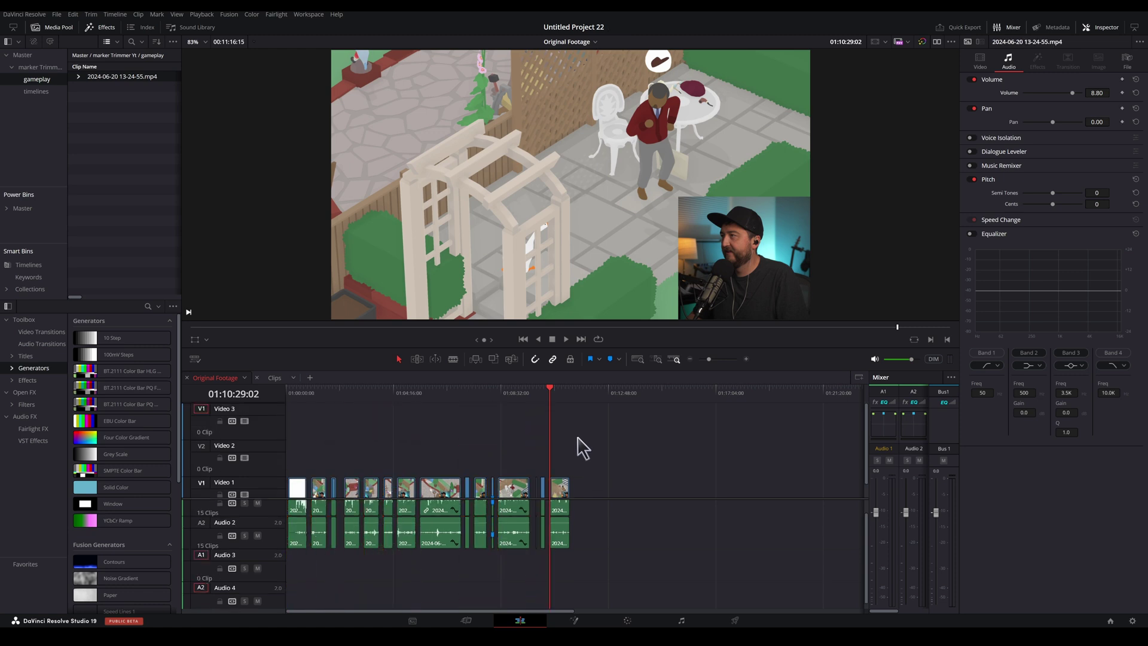
# Put the yellow clips on V1 and A1–A2 of the Clips timeline, close gaps, and fit the view.
pyautogui.click(274, 377)
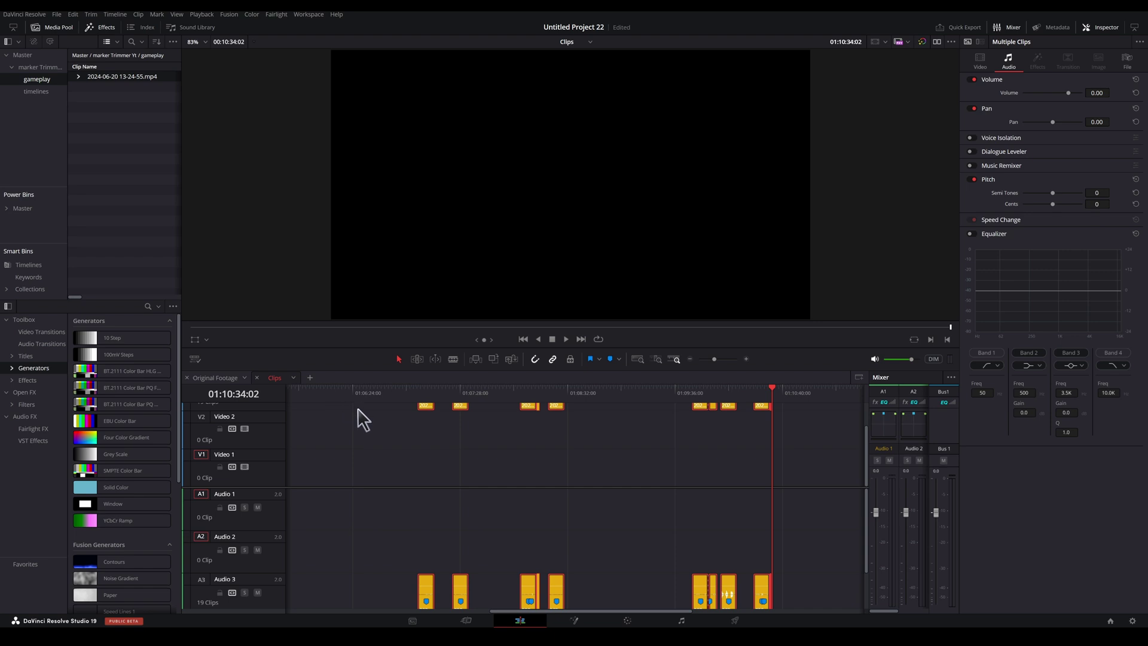
pyautogui.hotkey('shift', 'z')
pyautogui.hotkey('ctrl', 'shift', 'z')
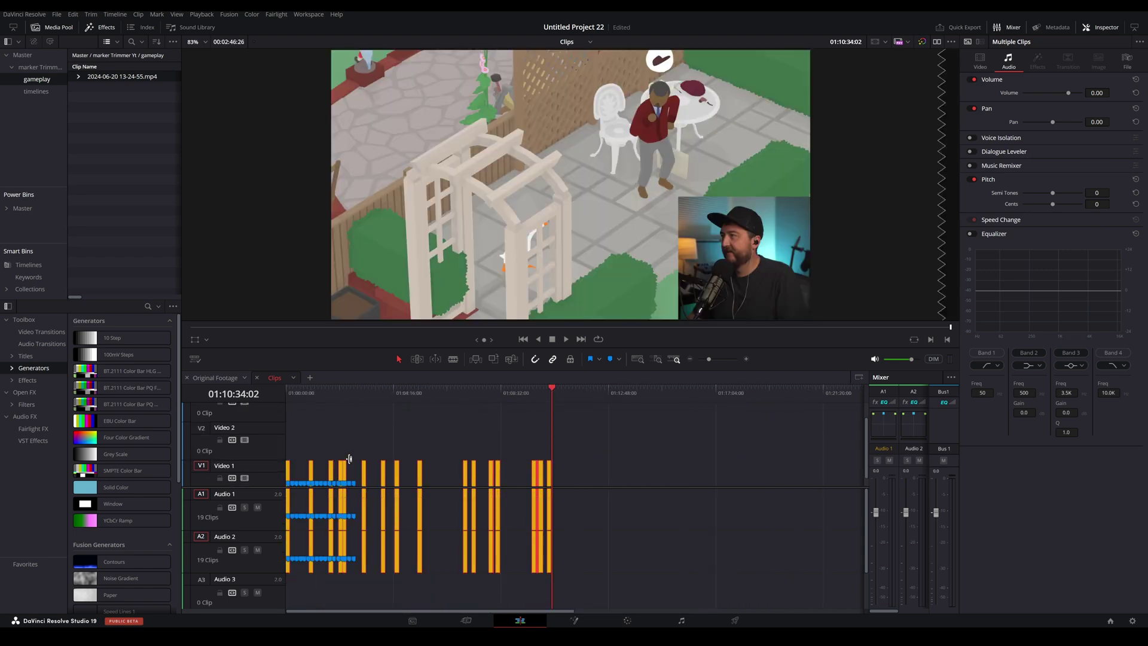
pyautogui.hotkey('ctrl', 'shift', 'z')
pyautogui.hotkey('shift', 'z')
pyautogui.press('Home')
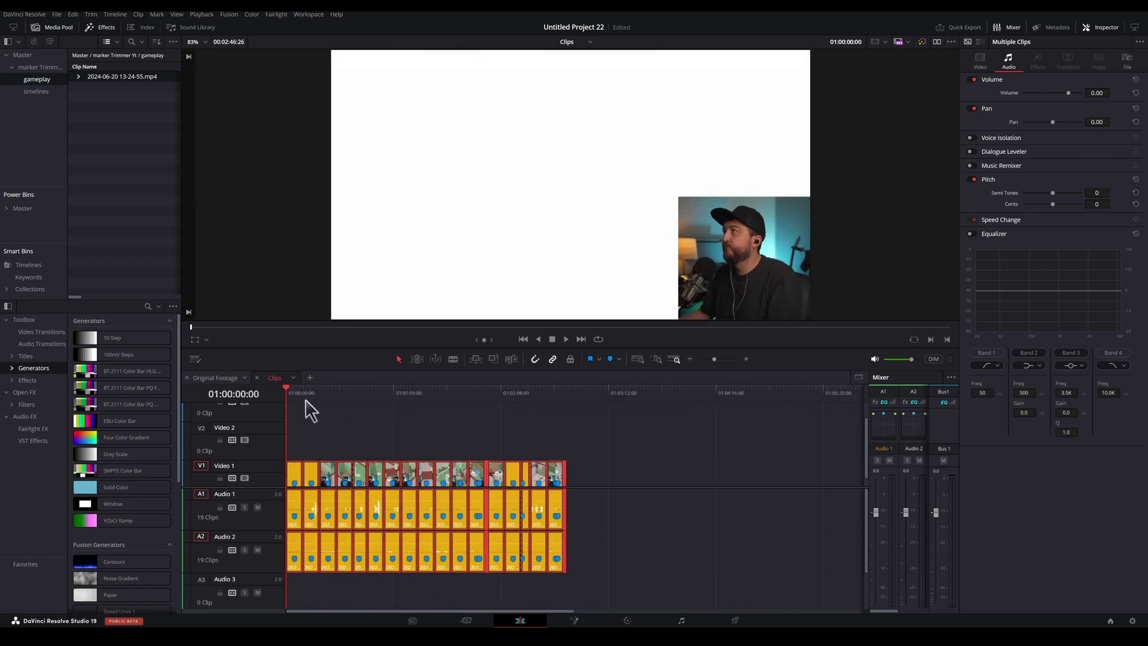